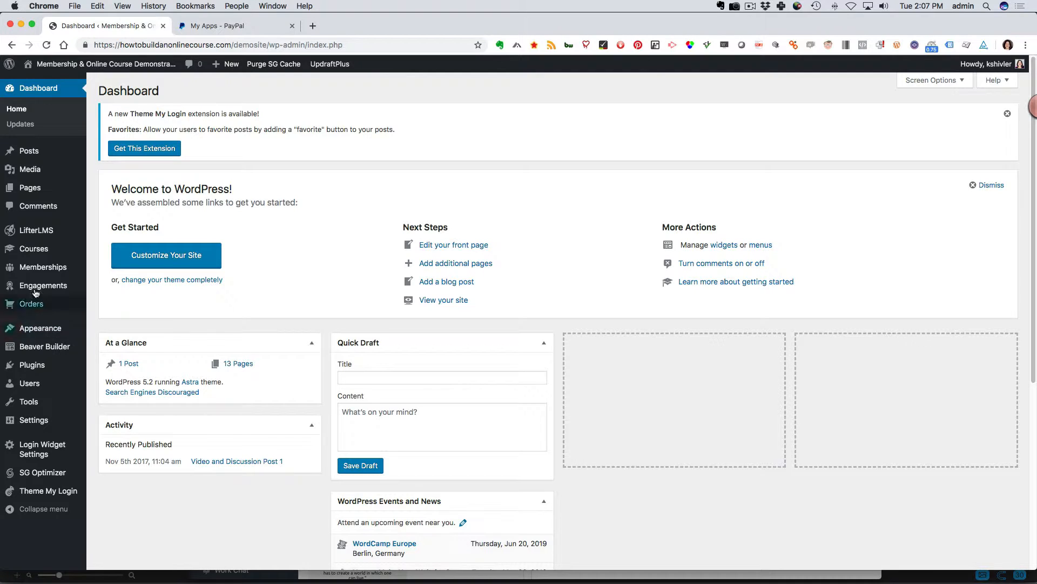
Open the LifterLMS checkout settings and examine the currency options and available payment gateways.
mouse_move(48, 236)
left_click(106, 236)
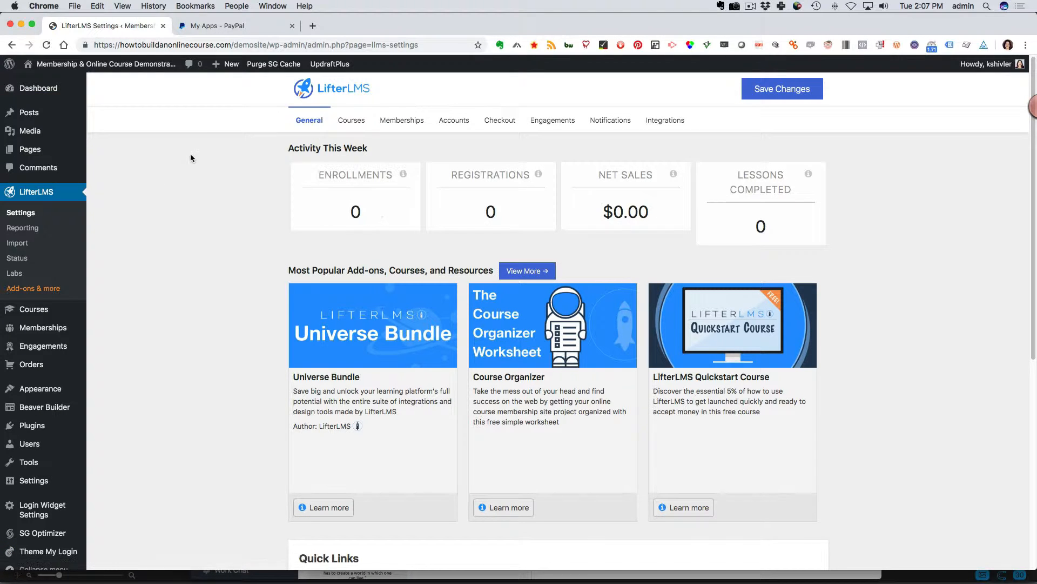
left_click(501, 121)
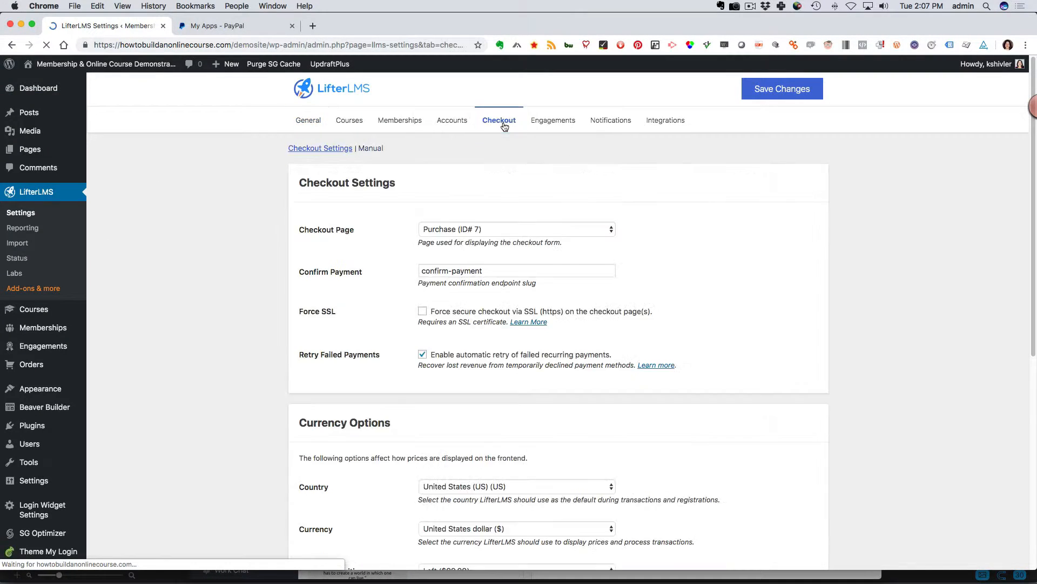
scroll(548, 236, "down", 7)
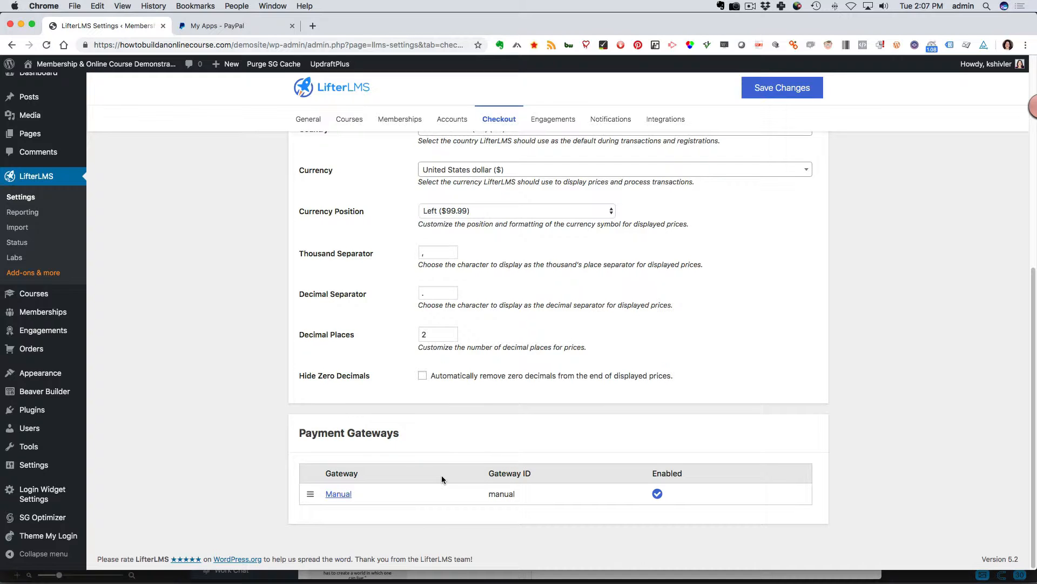
scroll(442, 475, "up", 7)
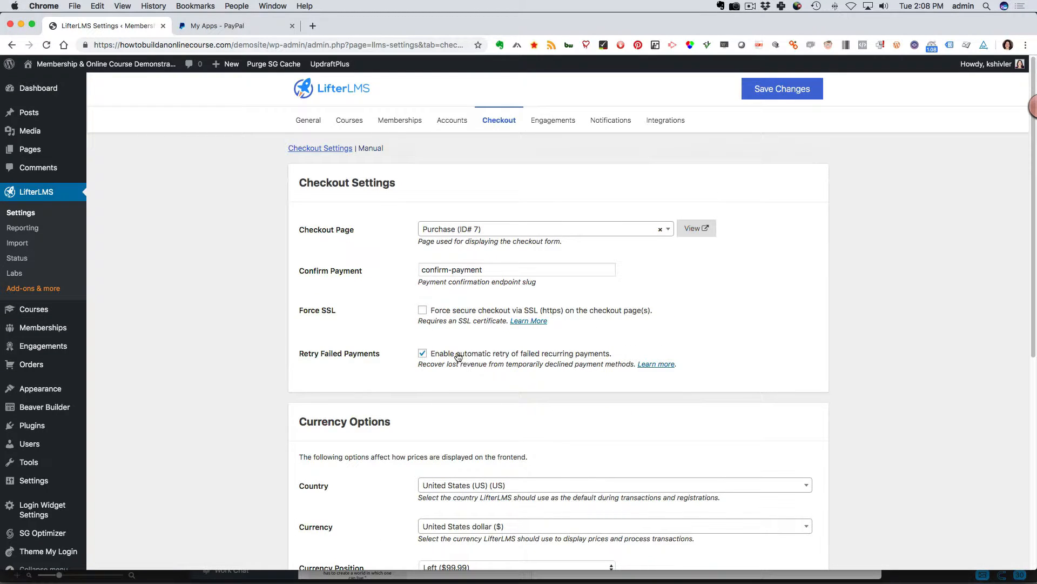
Install the PayPal Extension from the LifterLMS add-ons.
left_click(46, 287)
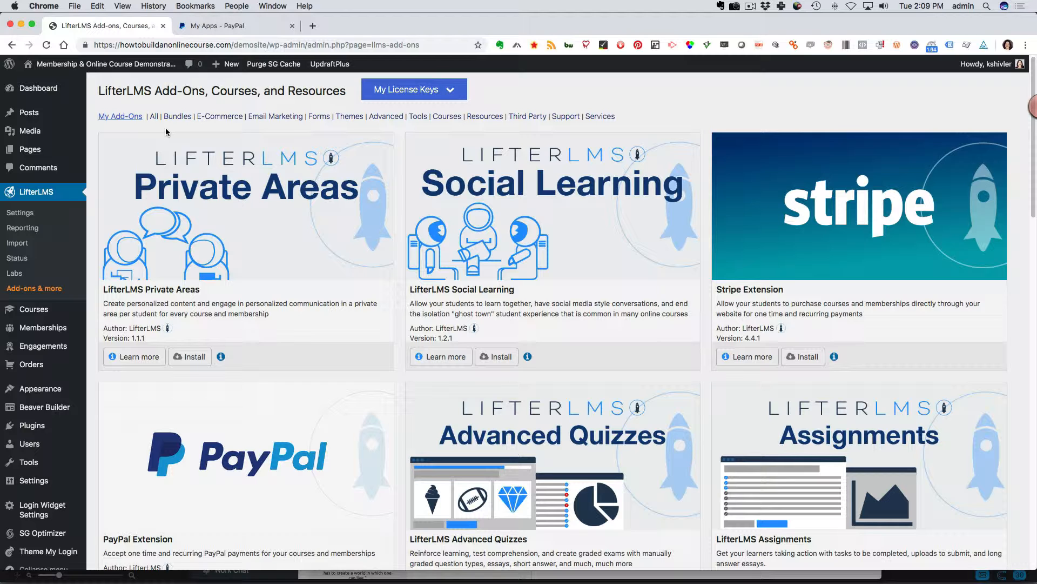
scroll(232, 241, "down", 3)
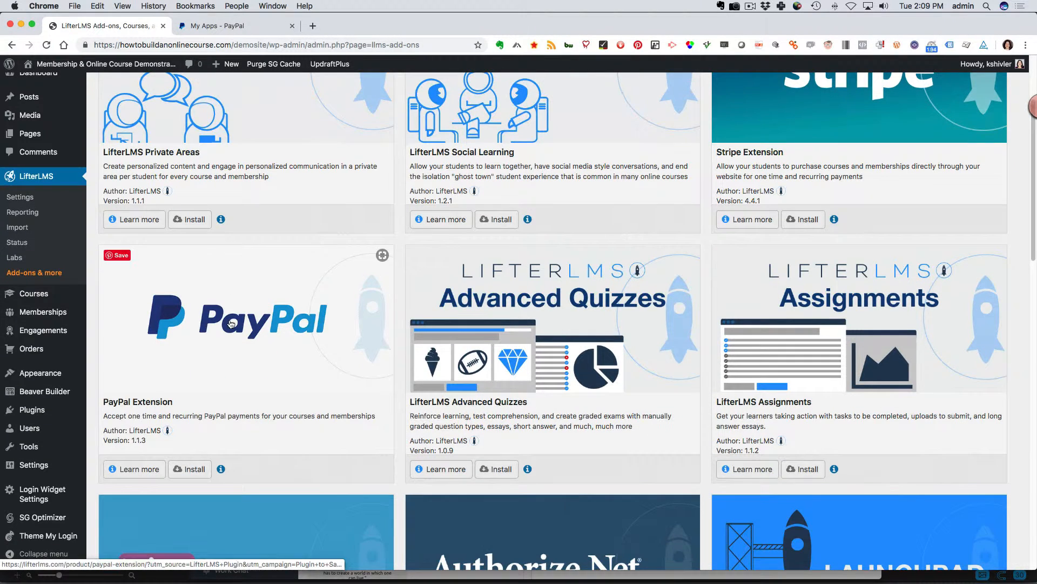
scroll(213, 342, "down", 1)
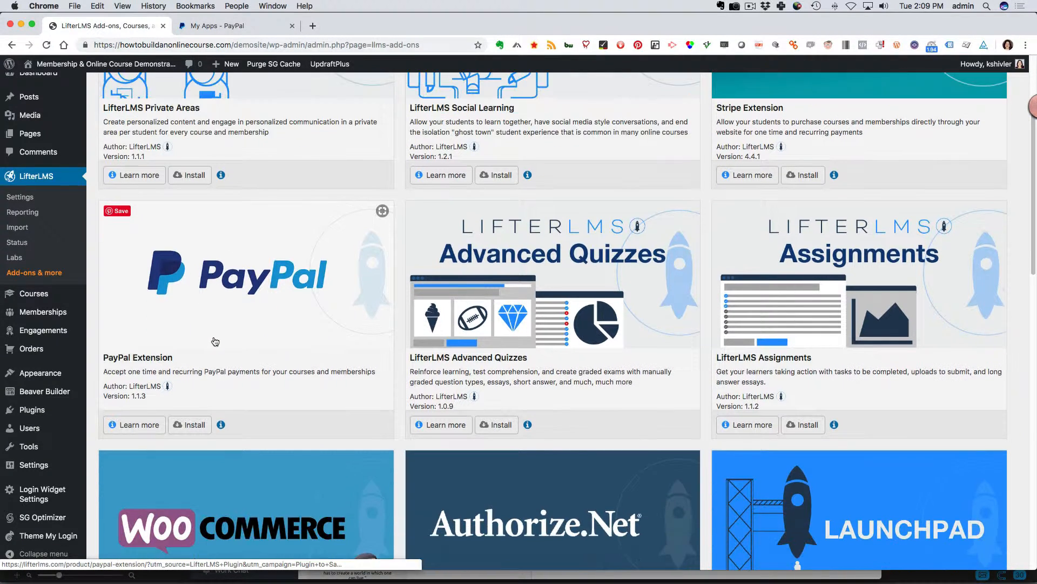
left_click(193, 426)
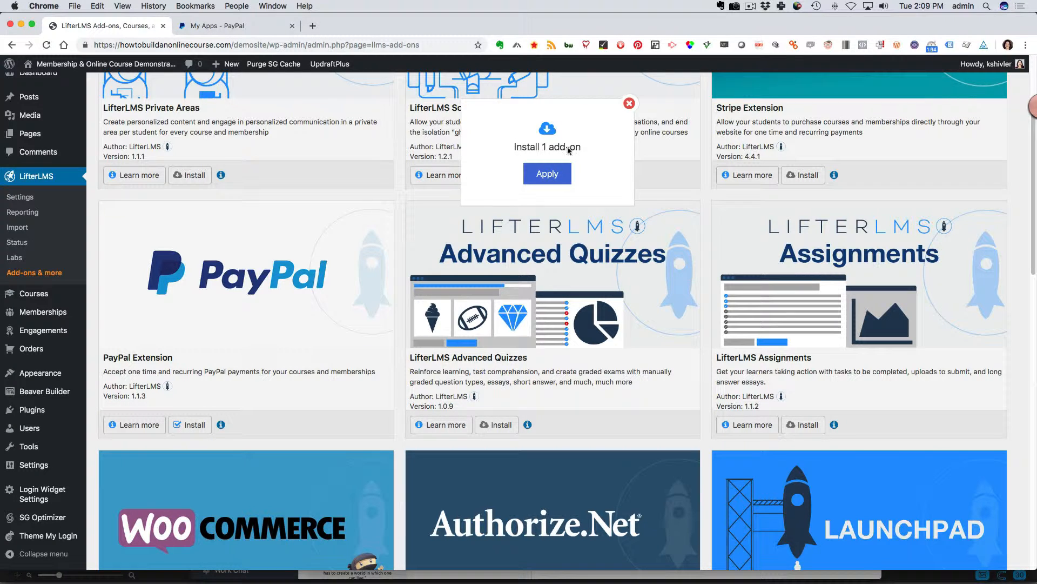
left_click(551, 176)
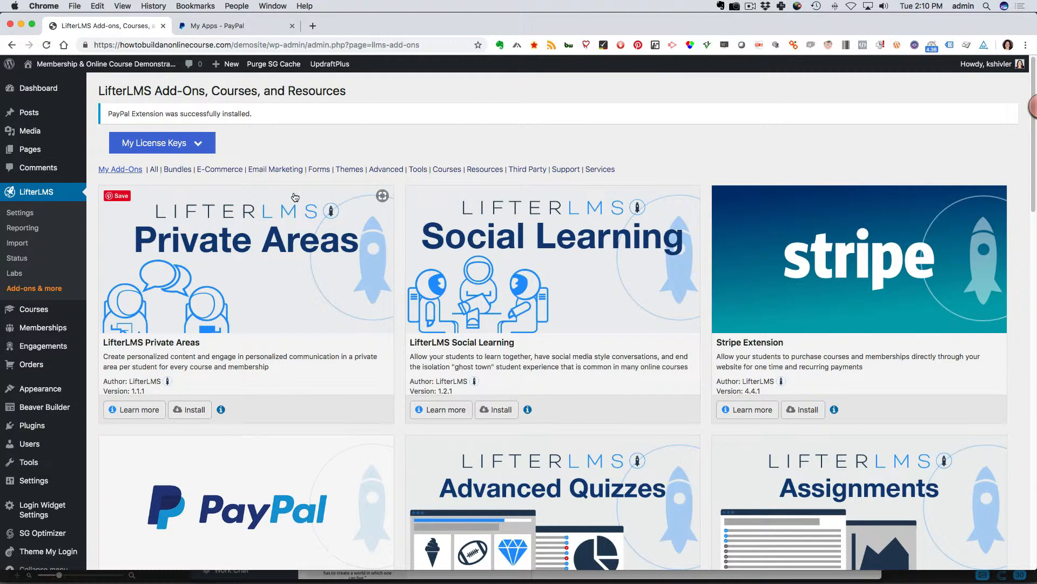
Activate the installed PayPal Extension add-on.
scroll(286, 174, "down", 5)
scroll(295, 197, "down", 3)
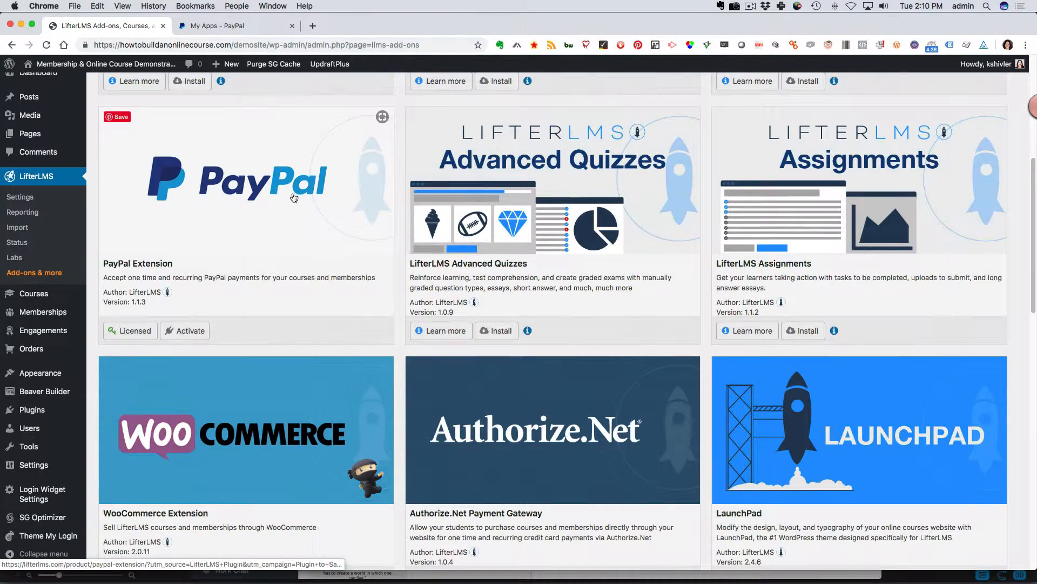
left_click(190, 331)
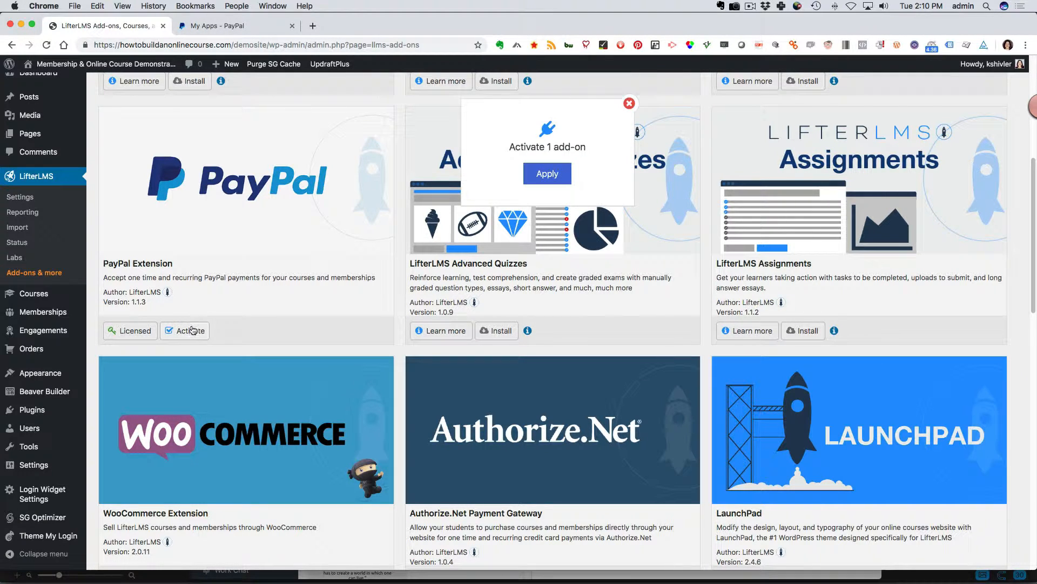
left_click(547, 174)
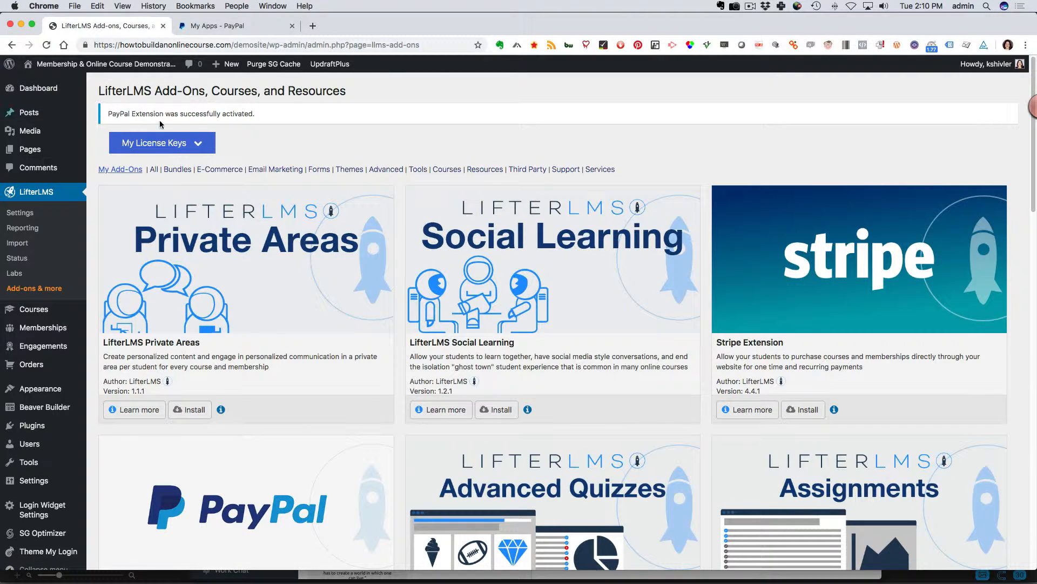
Open the PayPal payment gateway settings in the LifterLMS checkout settings and enable PayPal.
left_click(23, 218)
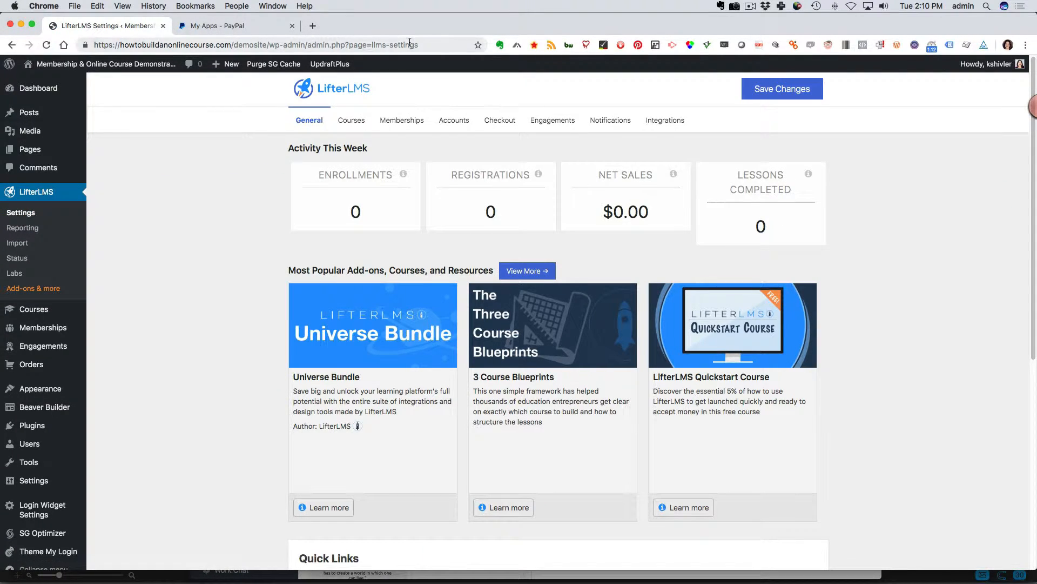
left_click(498, 122)
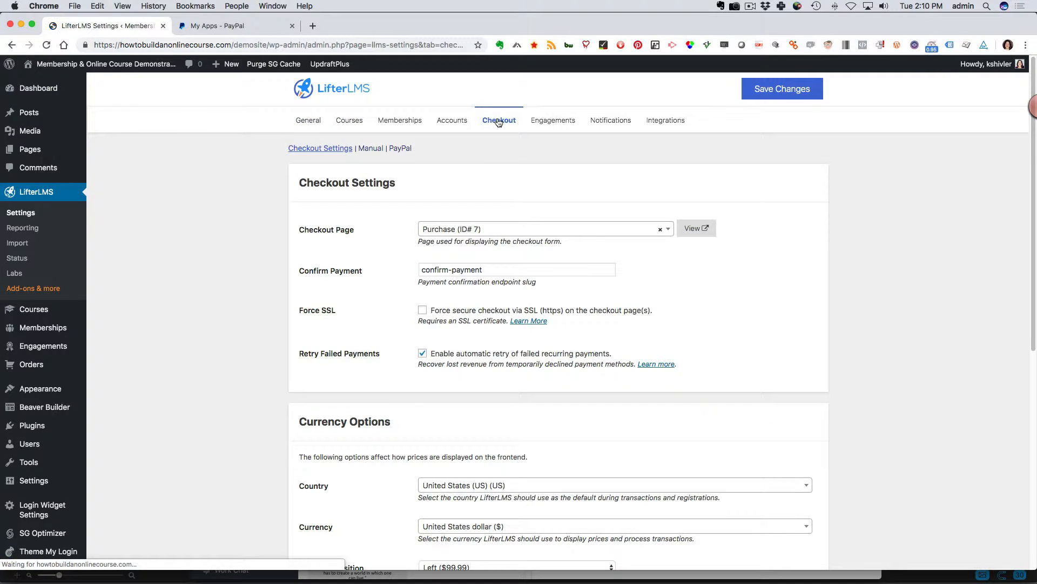
left_click(400, 149)
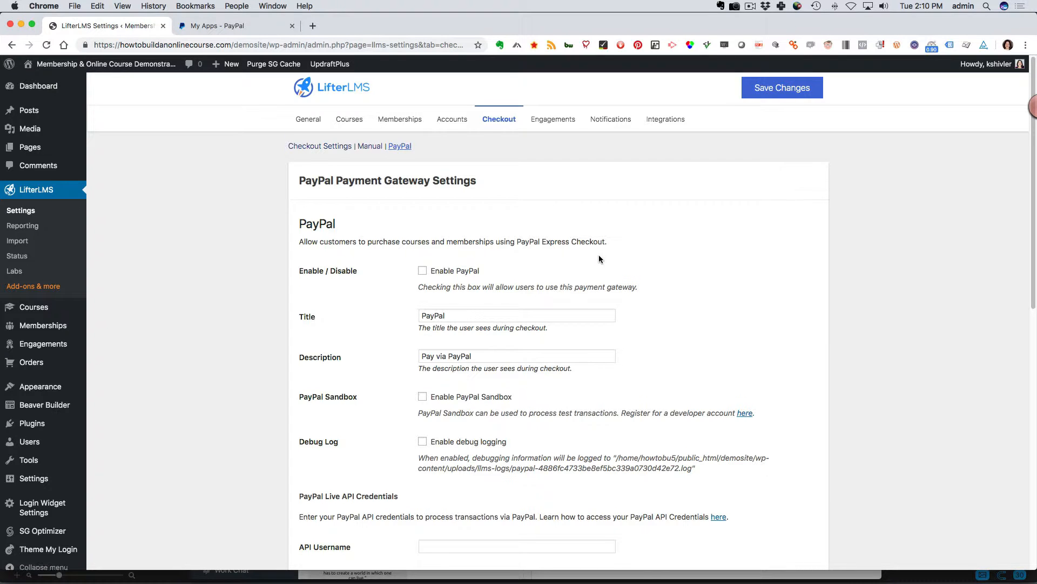
scroll(597, 254, "down", 3)
scroll(597, 256, "down", 2)
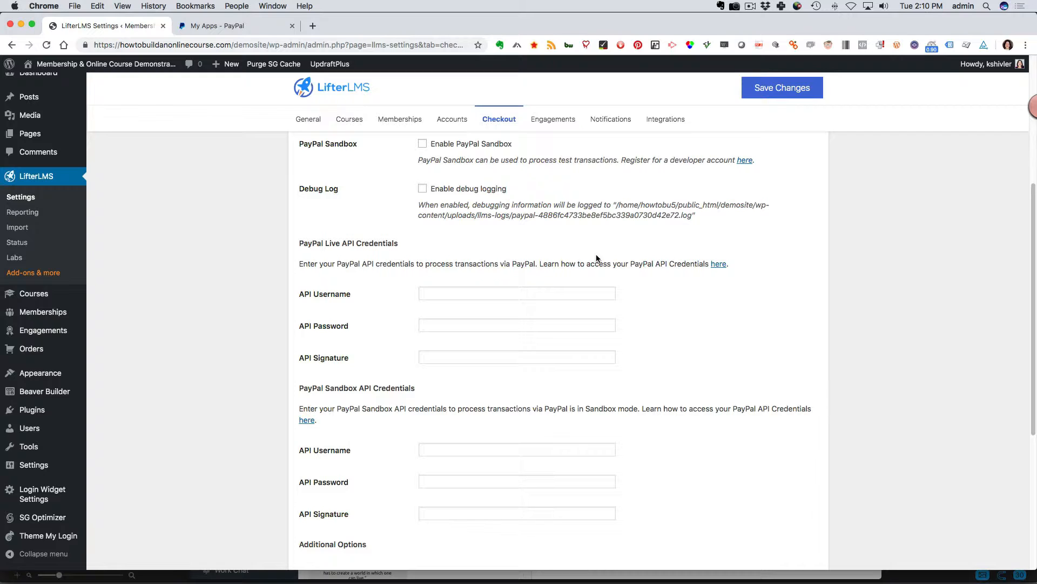
scroll(597, 258, "up", 5)
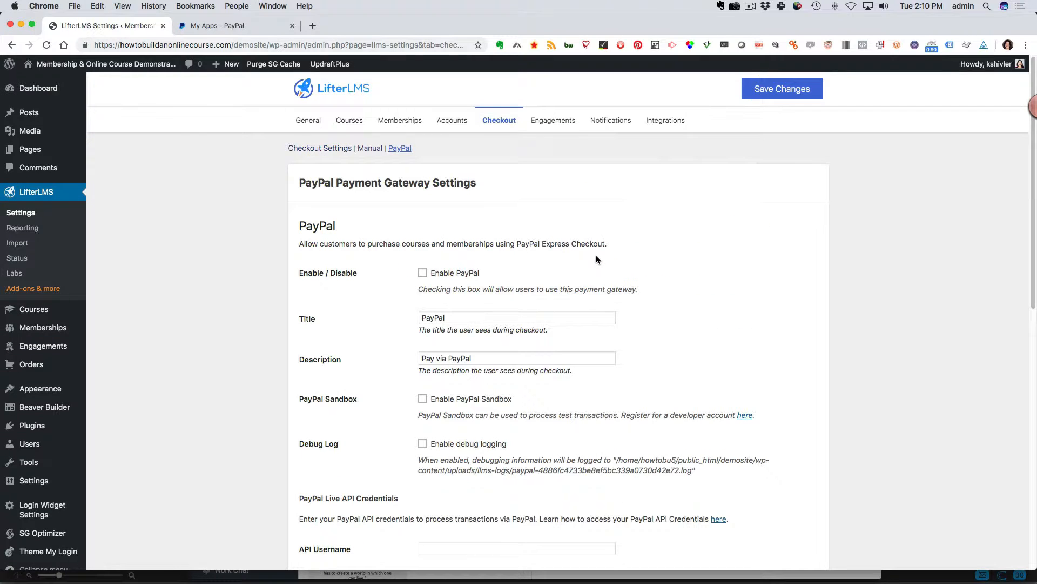
left_click(423, 273)
Examine the PayPal gateway's title, description, sandbox, debug log and API credential settings.
scroll(598, 278, "down", 3)
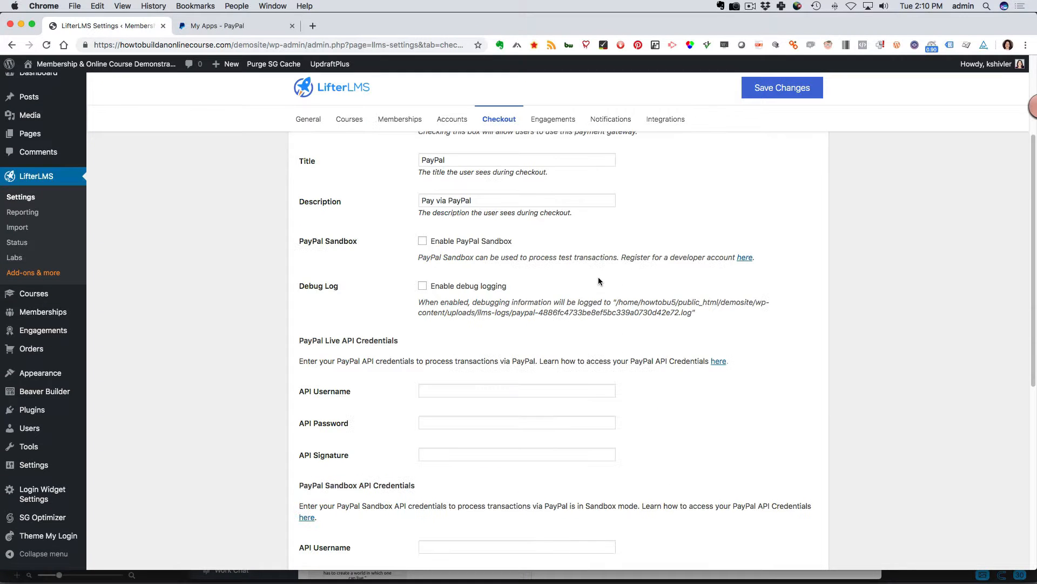
scroll(598, 279, "down", 2)
scroll(599, 281, "down", 1)
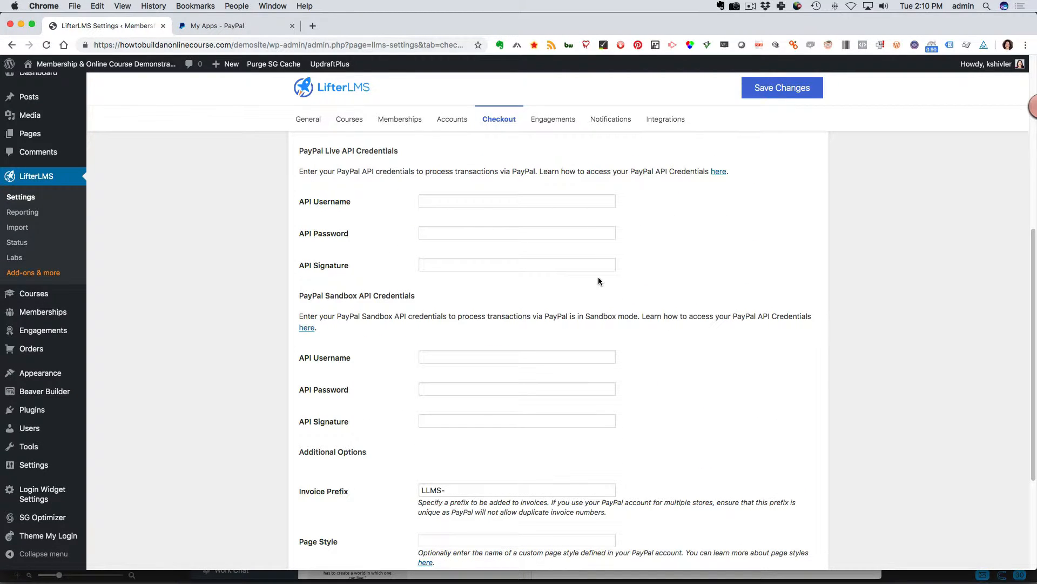
scroll(599, 281, "up", 6)
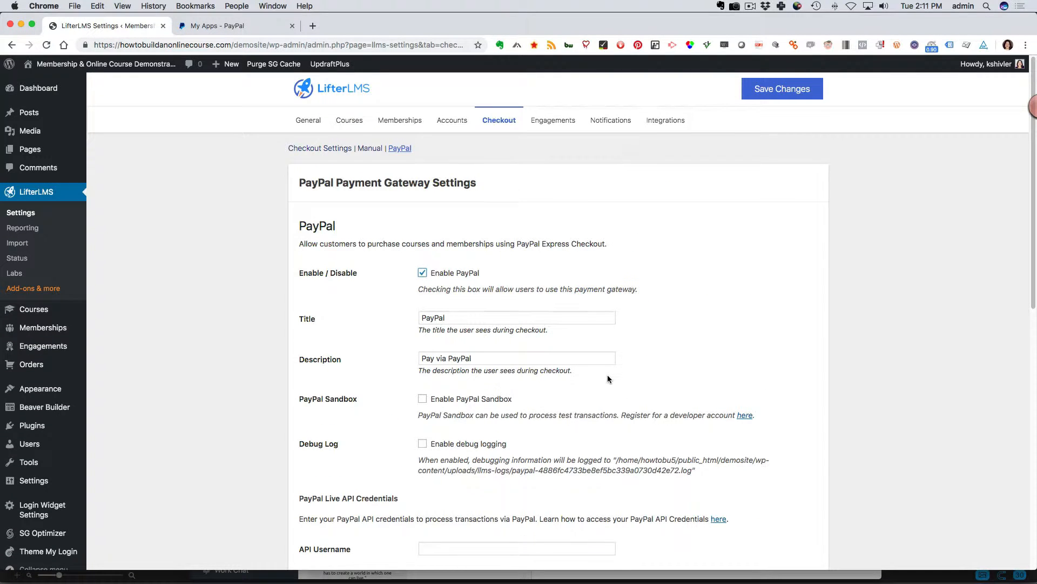
scroll(608, 377, "down", 1)
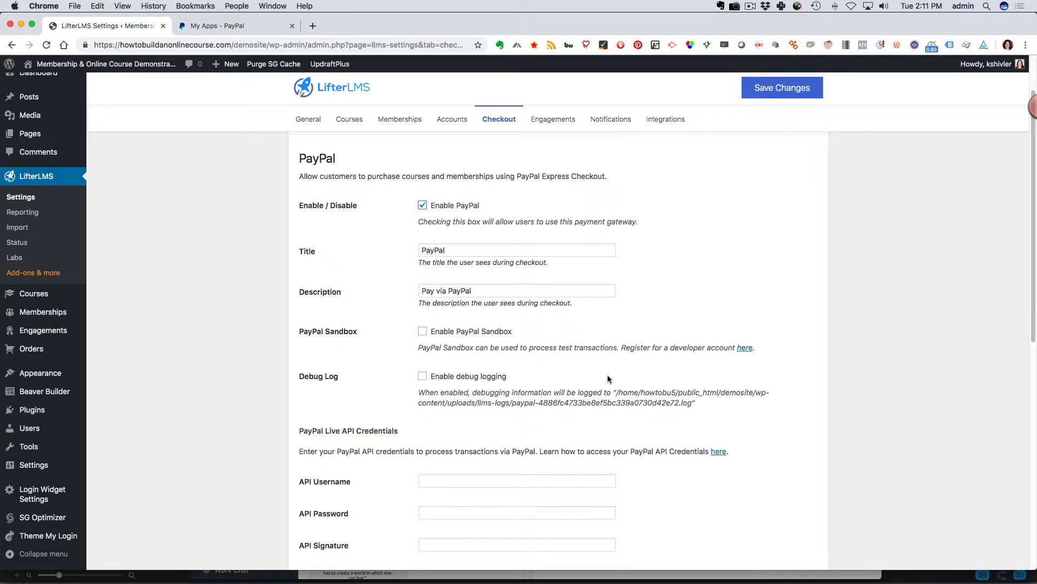
scroll(591, 332, "down", 3)
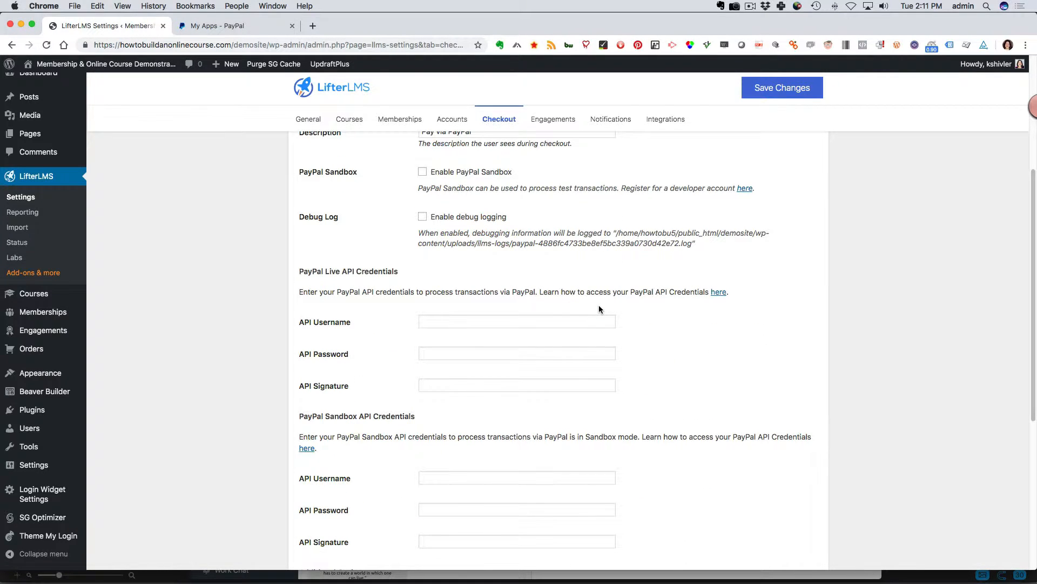
scroll(598, 300, "up", 3)
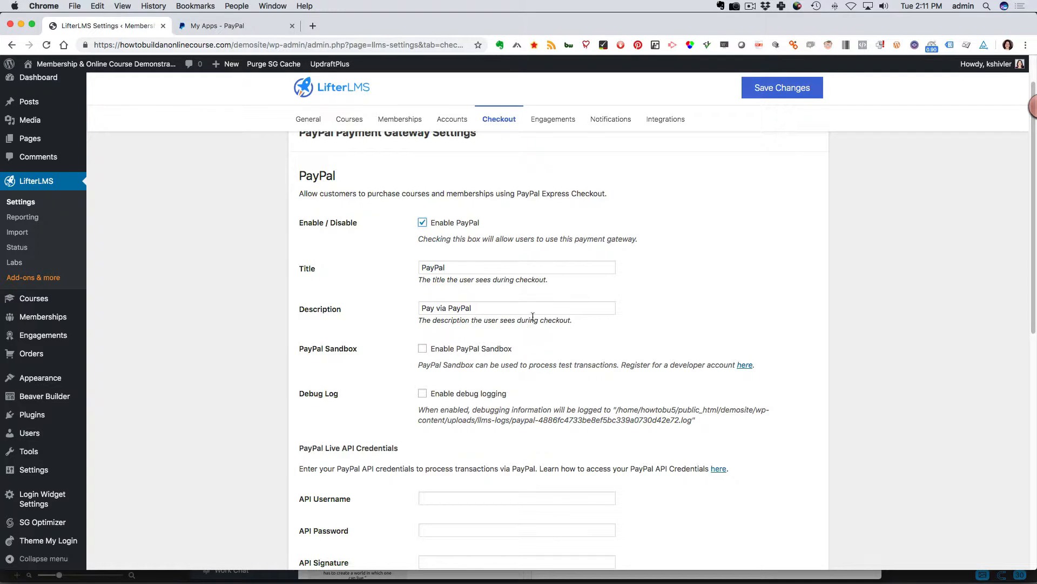
scroll(541, 331, "down", 5)
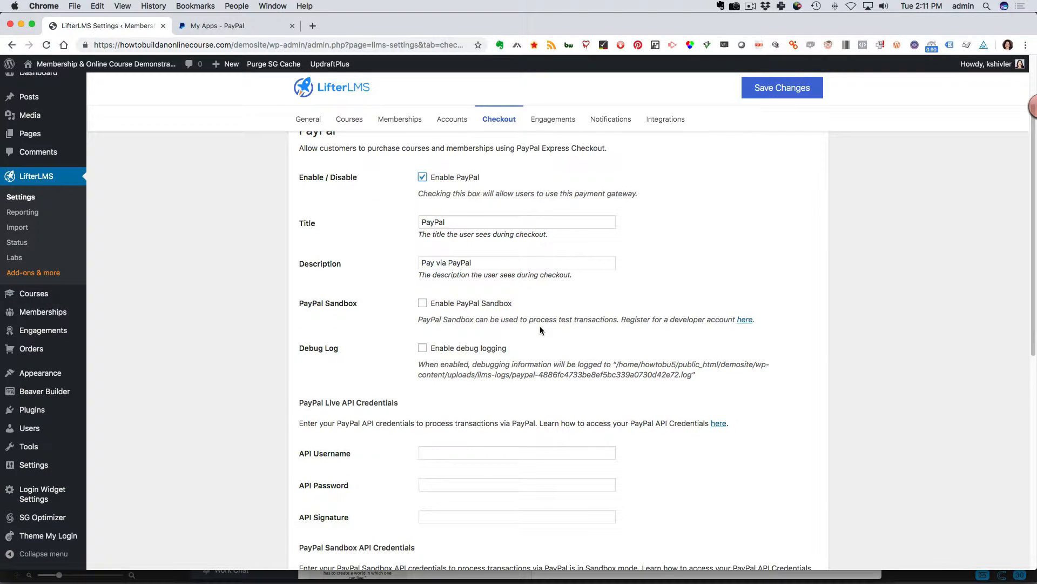
scroll(541, 330, "down", 1)
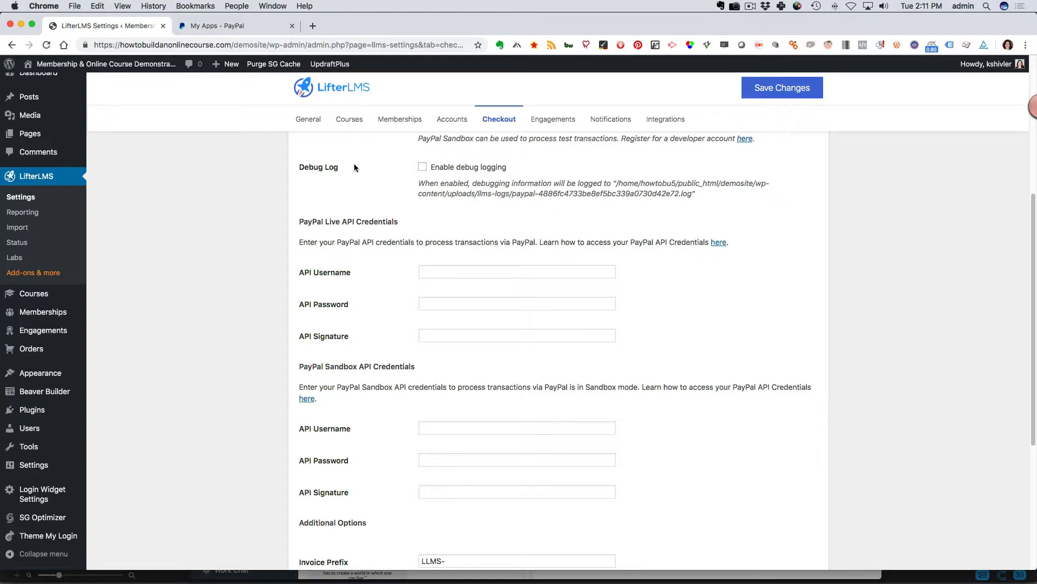
Switch to the PayPal account and open API credentials from the Integrate PayPal group of all tools.
left_click(264, 28)
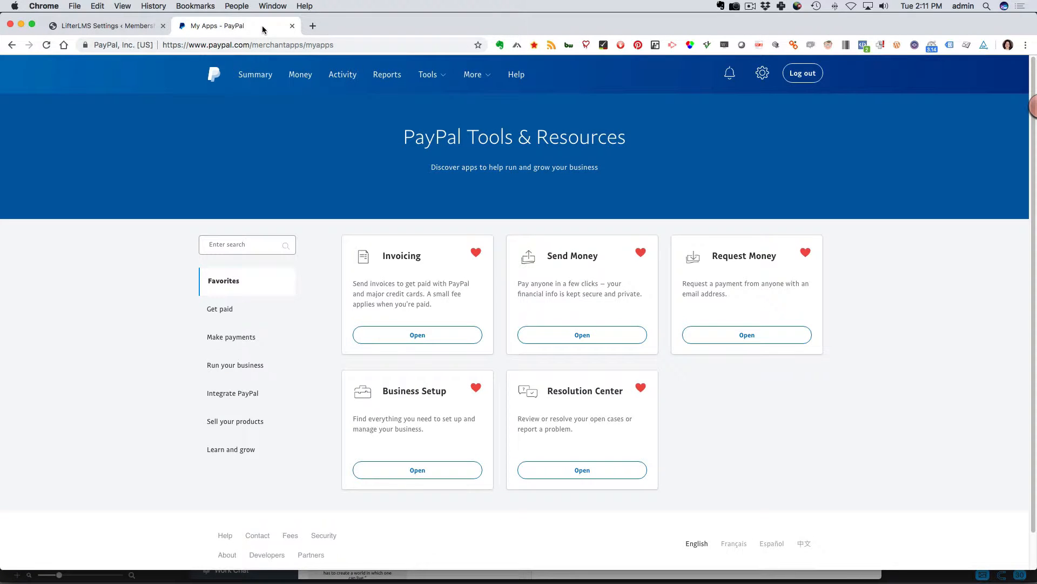
left_click(427, 76)
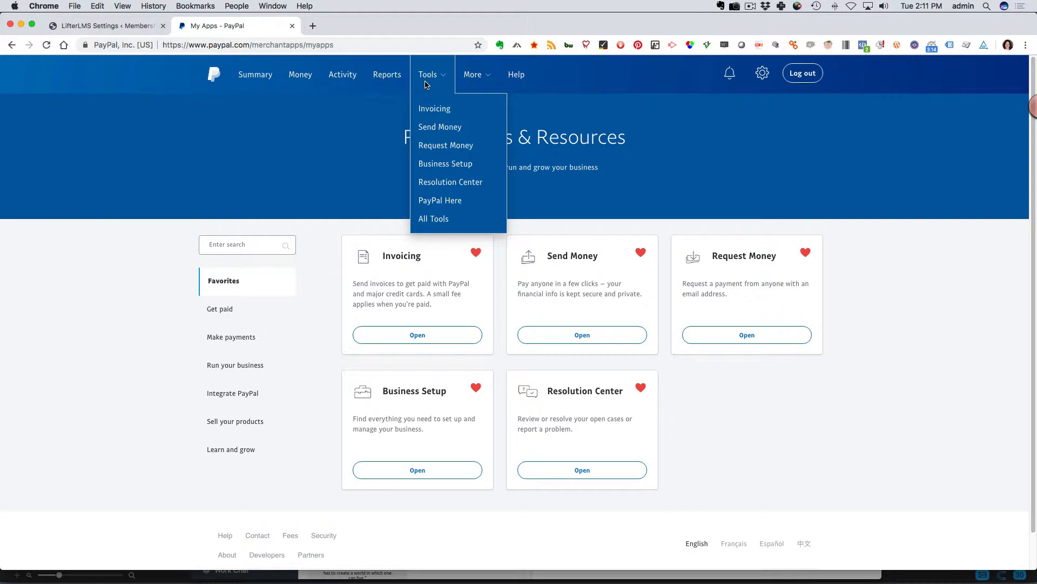
left_click(425, 225)
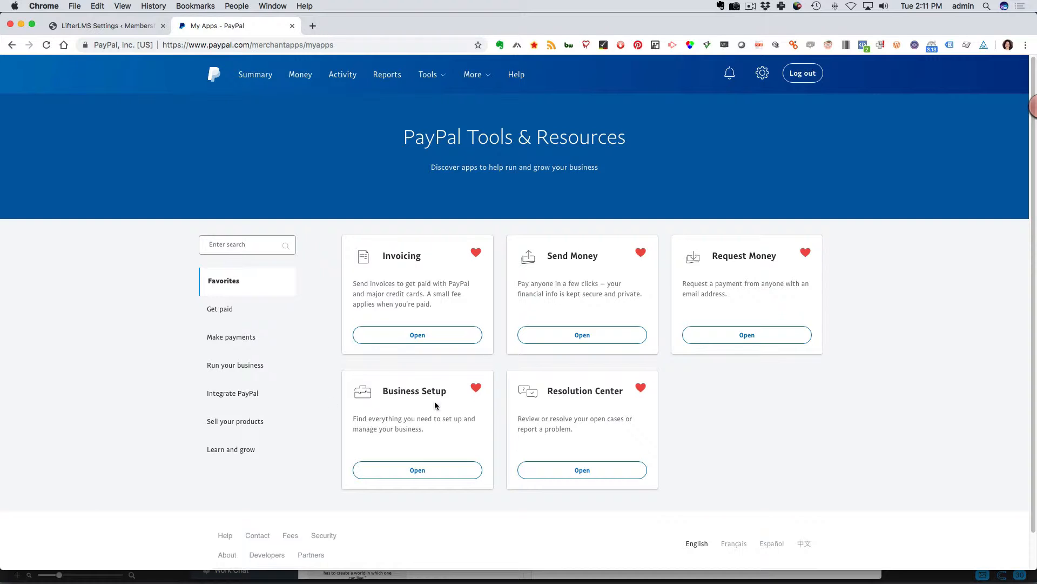
left_click(224, 404)
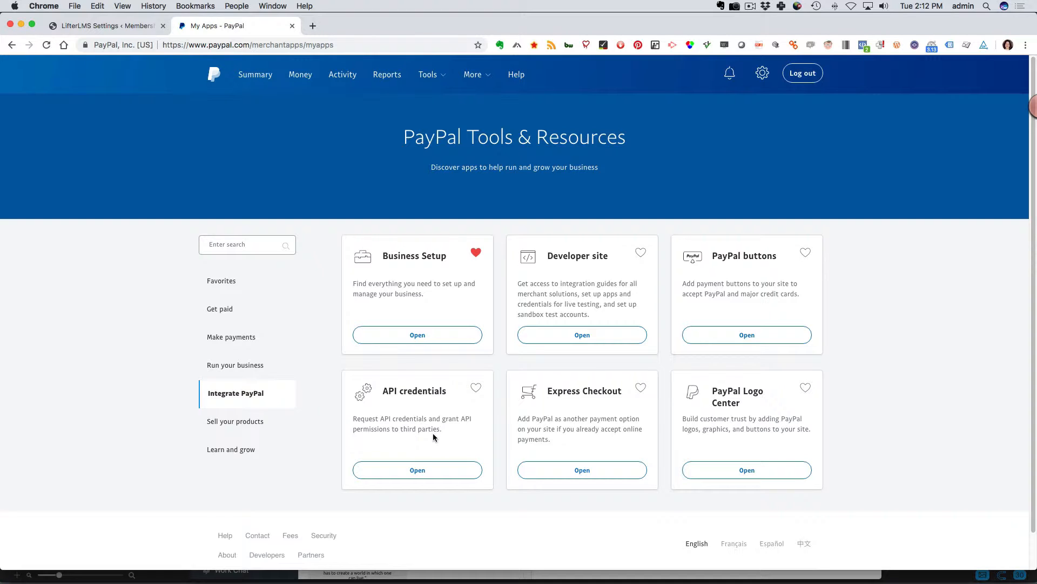
left_click(416, 473)
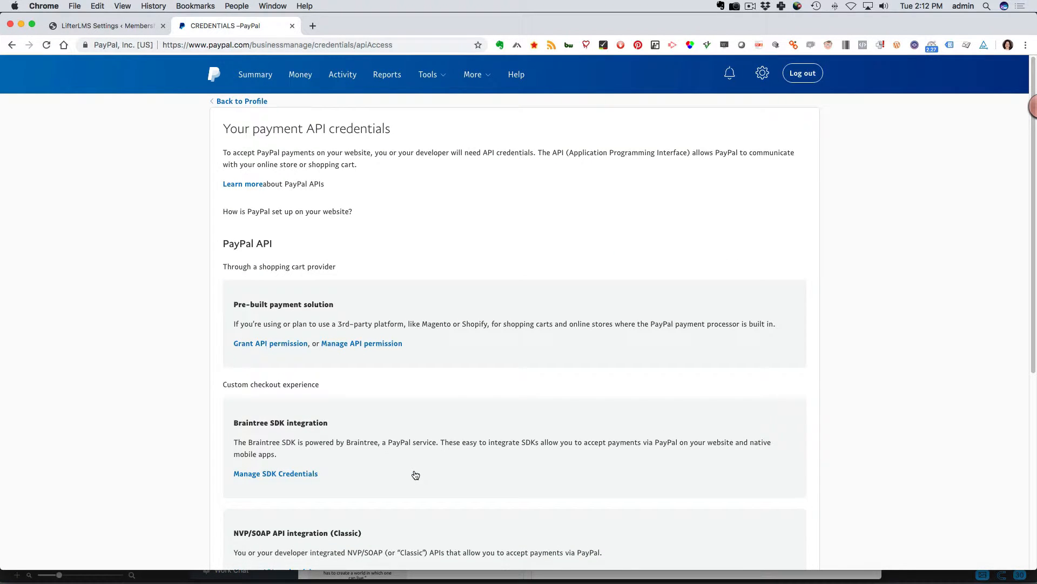
Review the API access options and open the API credentials management for the NVP/SOAP API integration (Classic).
scroll(414, 462, "down", 4)
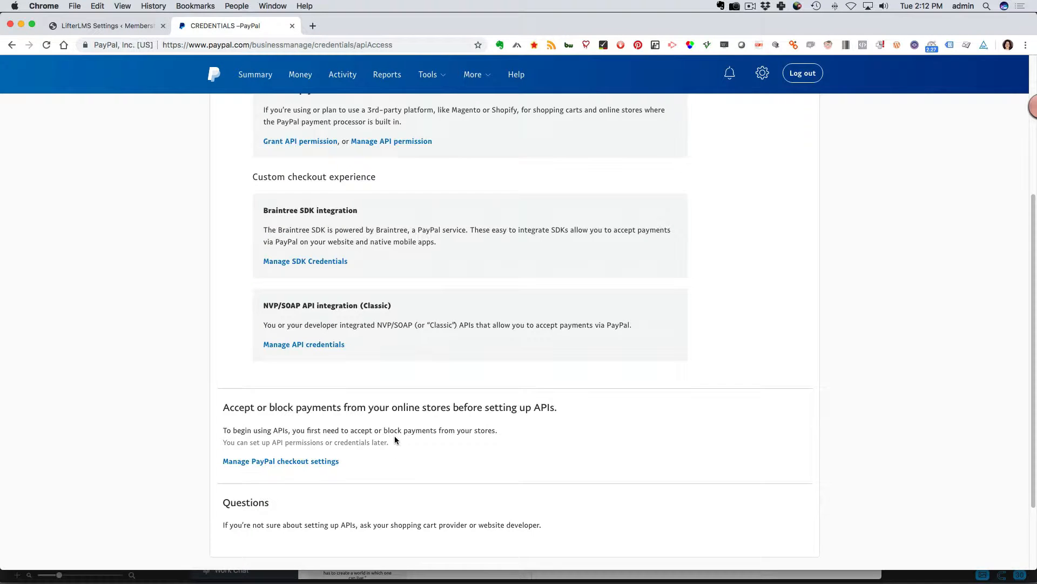
scroll(394, 437, "down", 1)
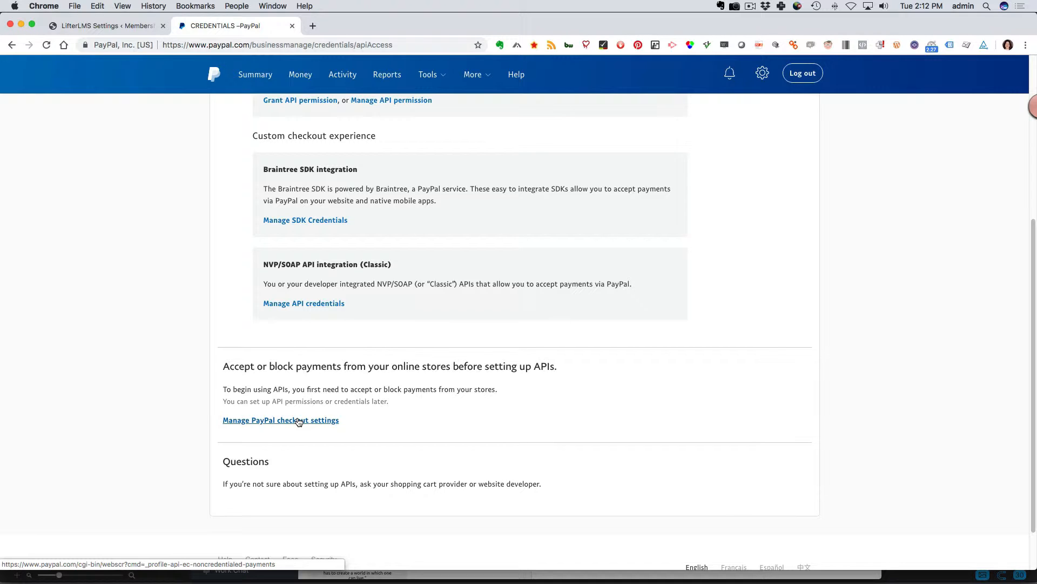
scroll(317, 403, "up", 3)
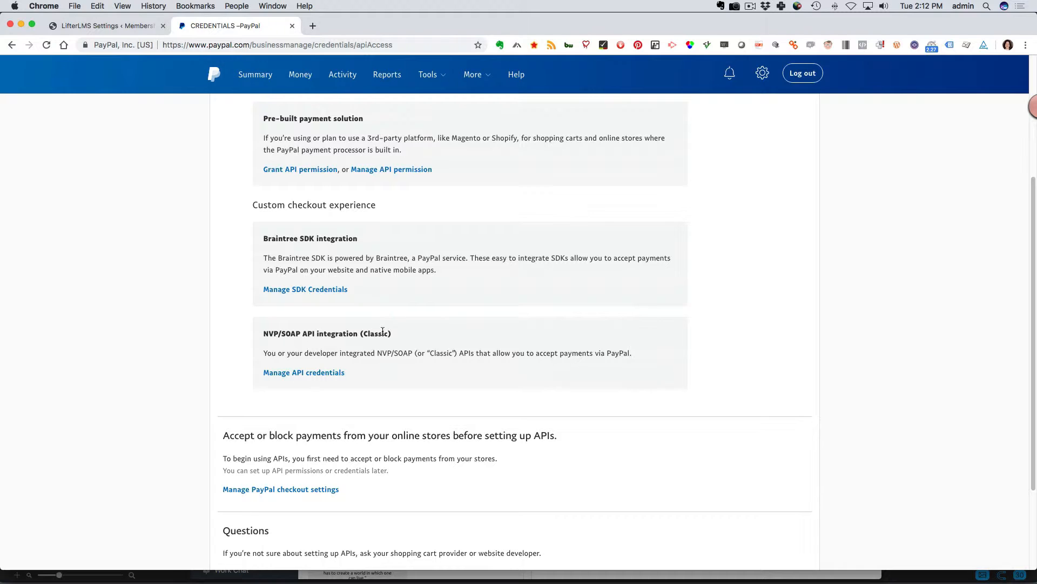
scroll(382, 331, "down", 2)
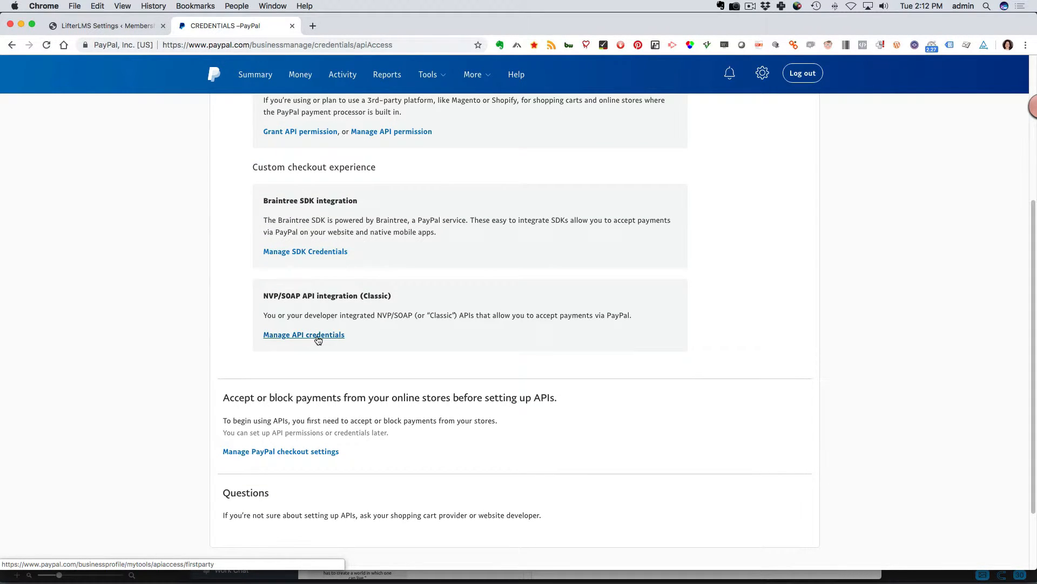
left_click(318, 339)
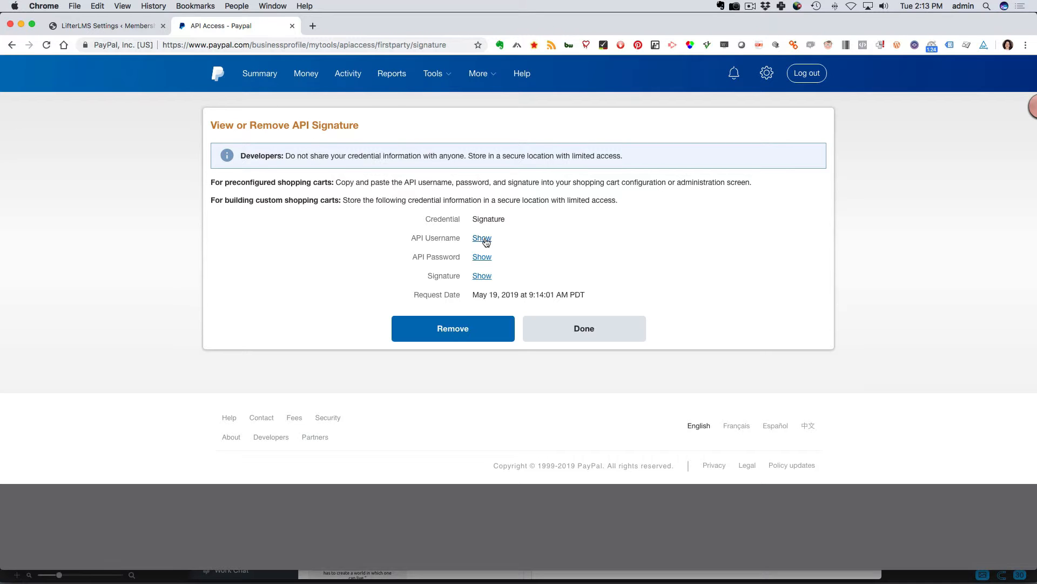
Return to the LifterLMS PayPal gateway settings and examine the API credential fields and additional options.
left_click(100, 27)
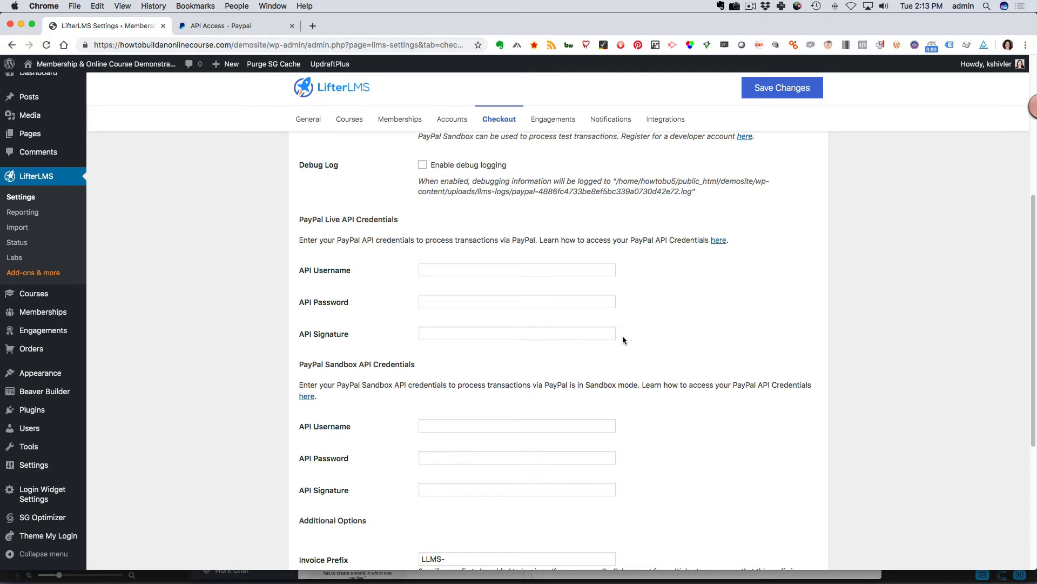
scroll(622, 336, "down", 5)
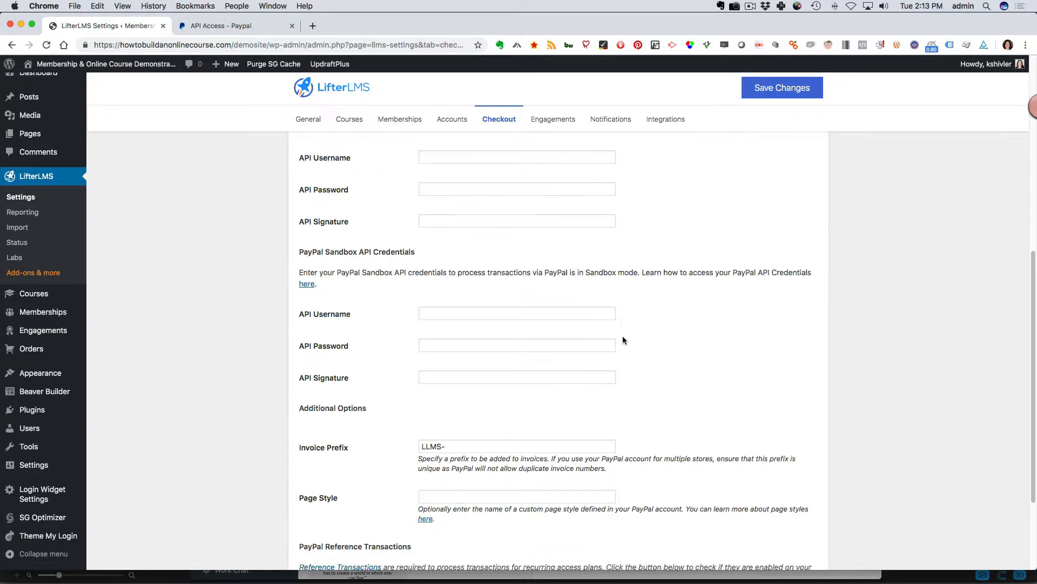